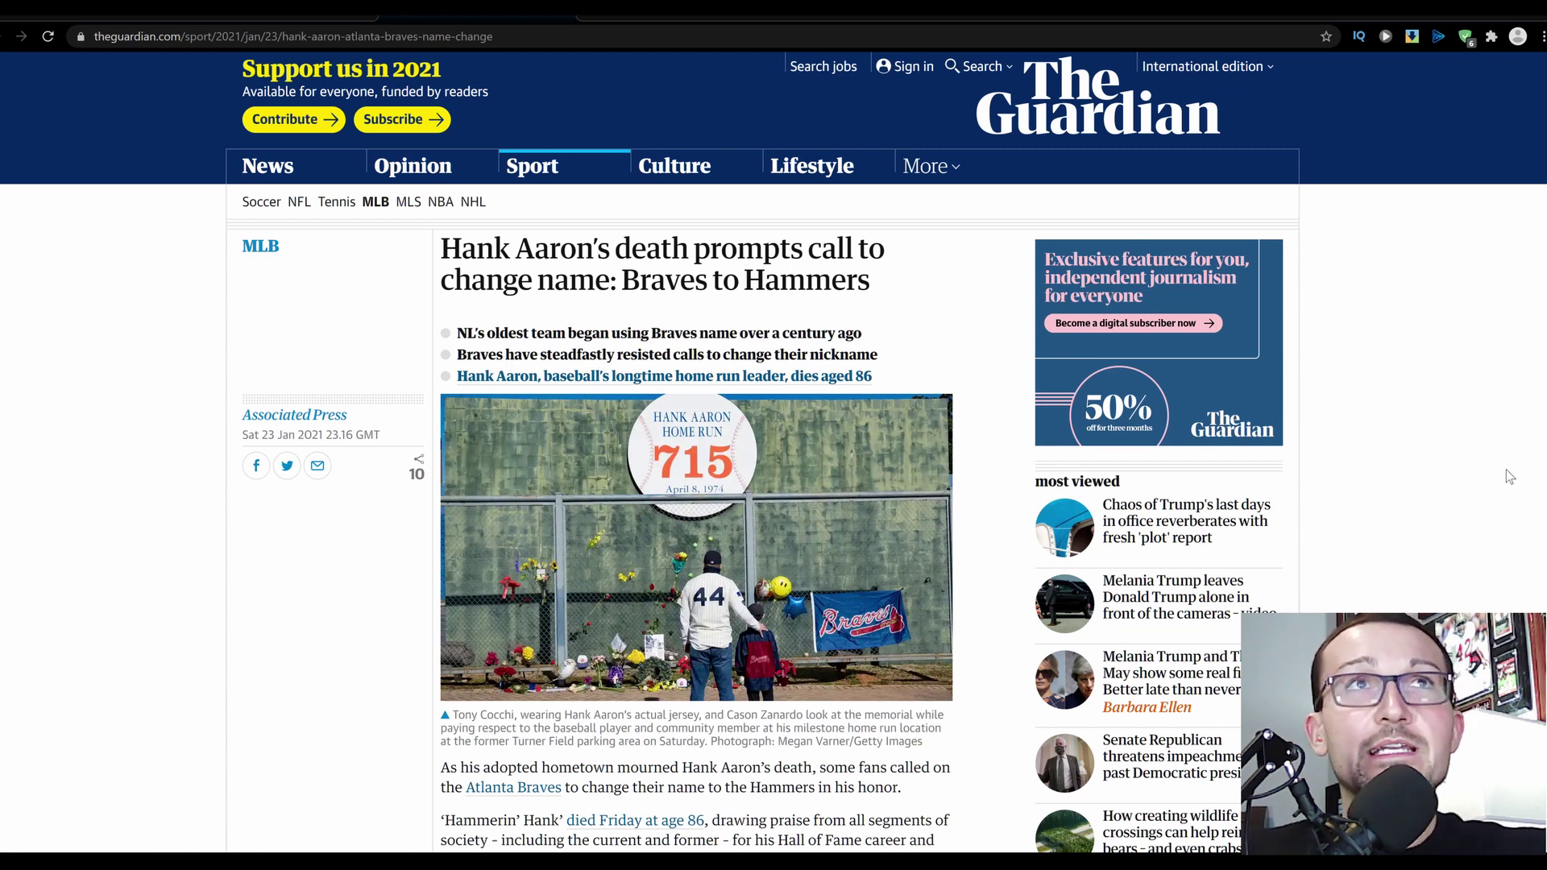
{"action": "scroll", "coordinate": [1508, 476], "scroll_direction": "down", "scroll_amount": 2}
{"action": "scroll", "coordinate": [1509, 476], "scroll_direction": "down", "scroll_amount": 1}
{"action": "scroll", "coordinate": [1508, 477], "scroll_direction": "down", "scroll_amount": 1}
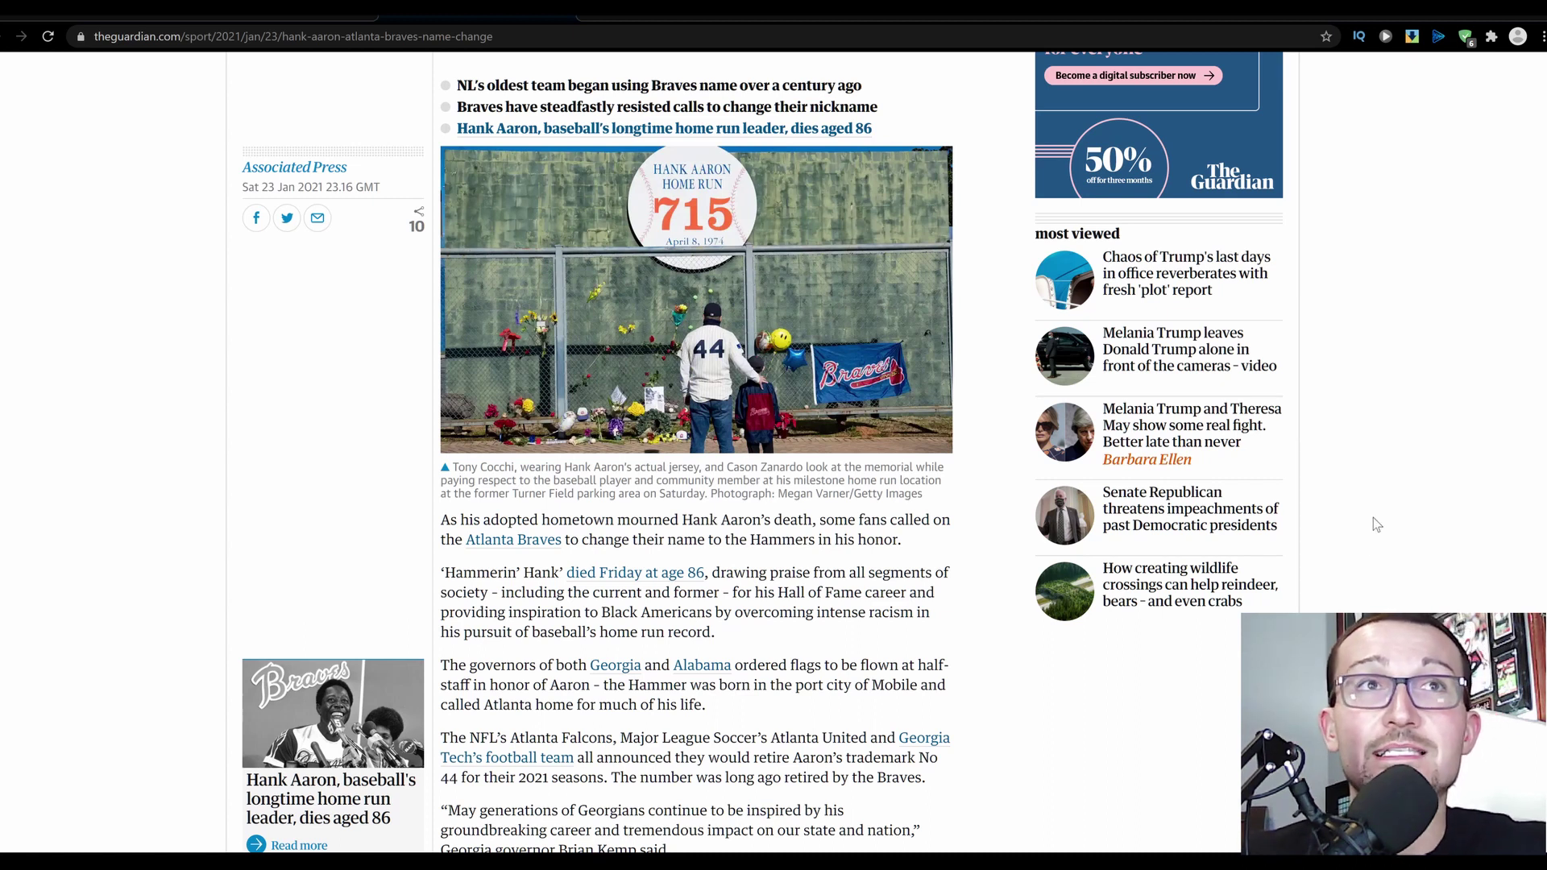
{"action": "scroll", "coordinate": [1373, 518], "scroll_direction": "down", "scroll_amount": 3}
{"action": "scroll", "coordinate": [1373, 518], "scroll_direction": "down", "scroll_amount": 2}
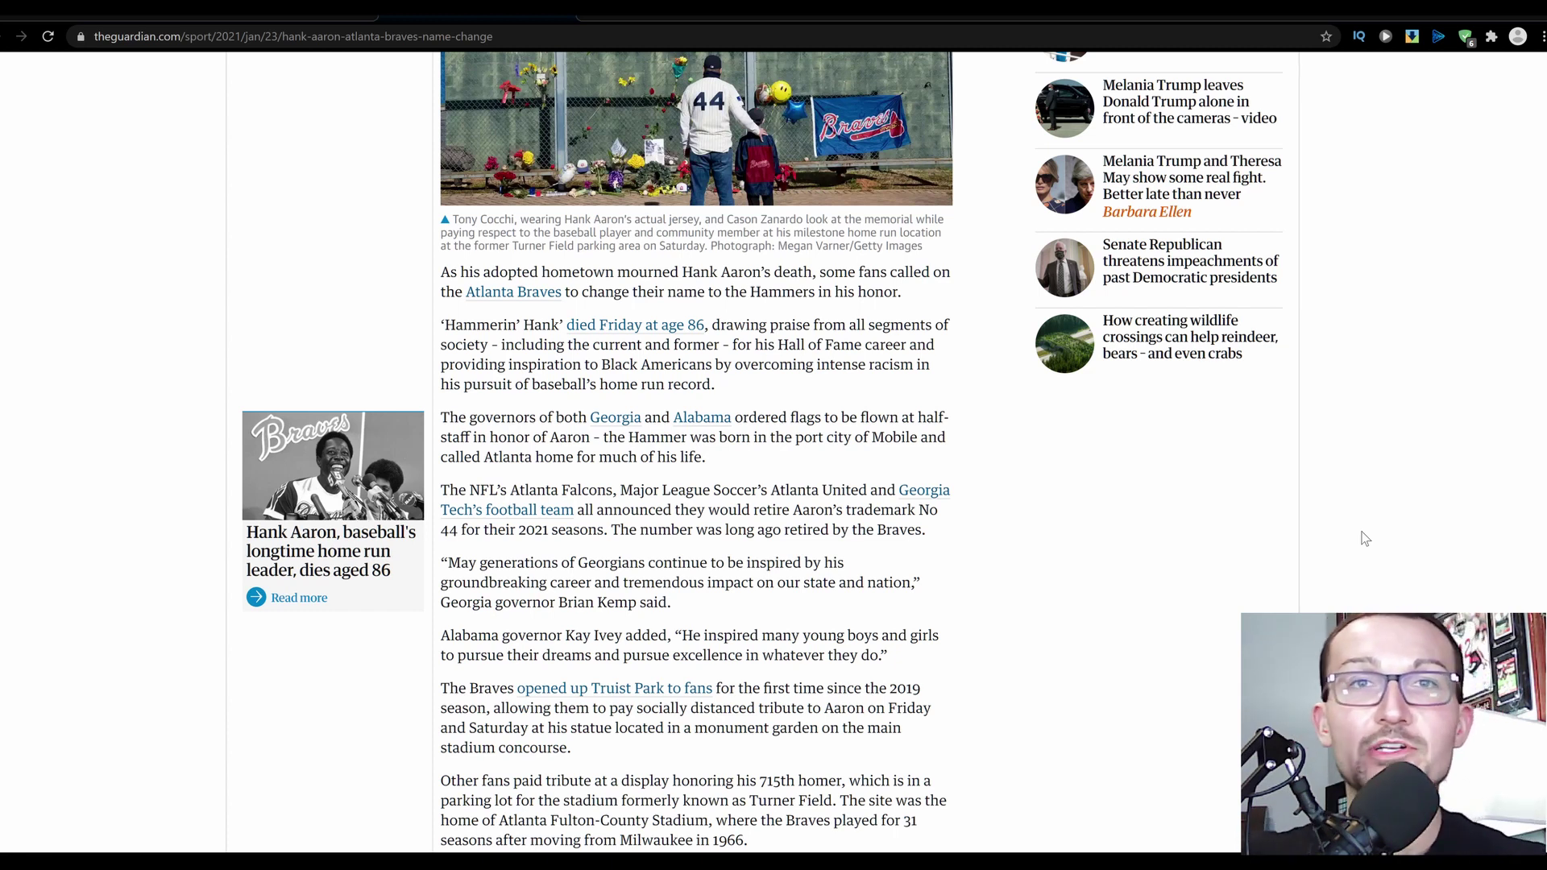
{"action": "scroll", "coordinate": [344, 507], "scroll_direction": "down", "scroll_amount": 3}
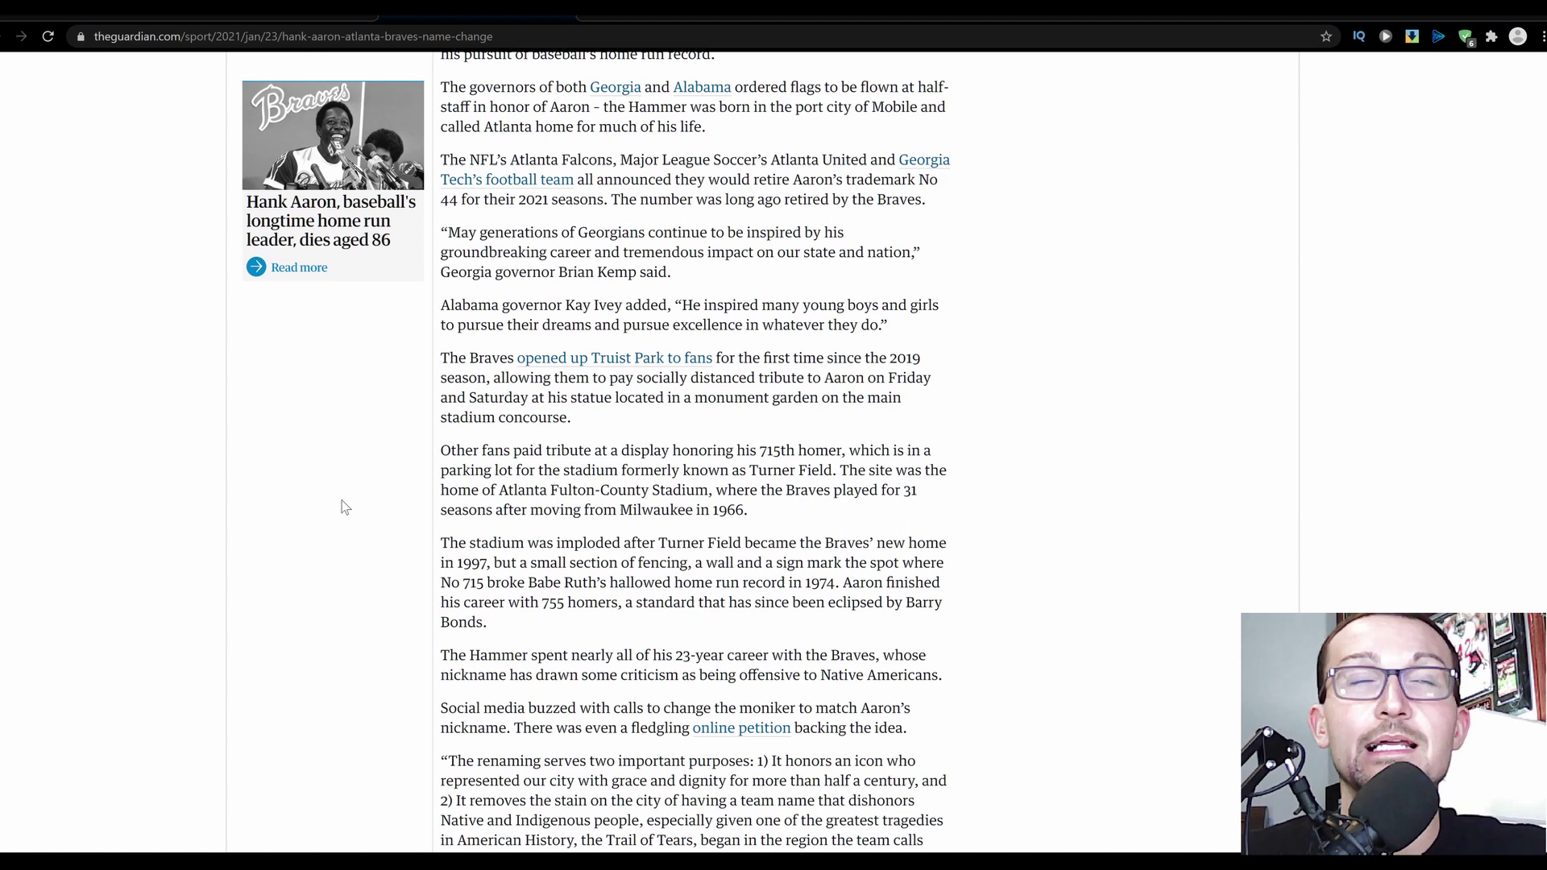
{"action": "scroll", "coordinate": [343, 507], "scroll_direction": "down", "scroll_amount": 3}
{"action": "scroll", "coordinate": [343, 513], "scroll_direction": "down", "scroll_amount": 3}
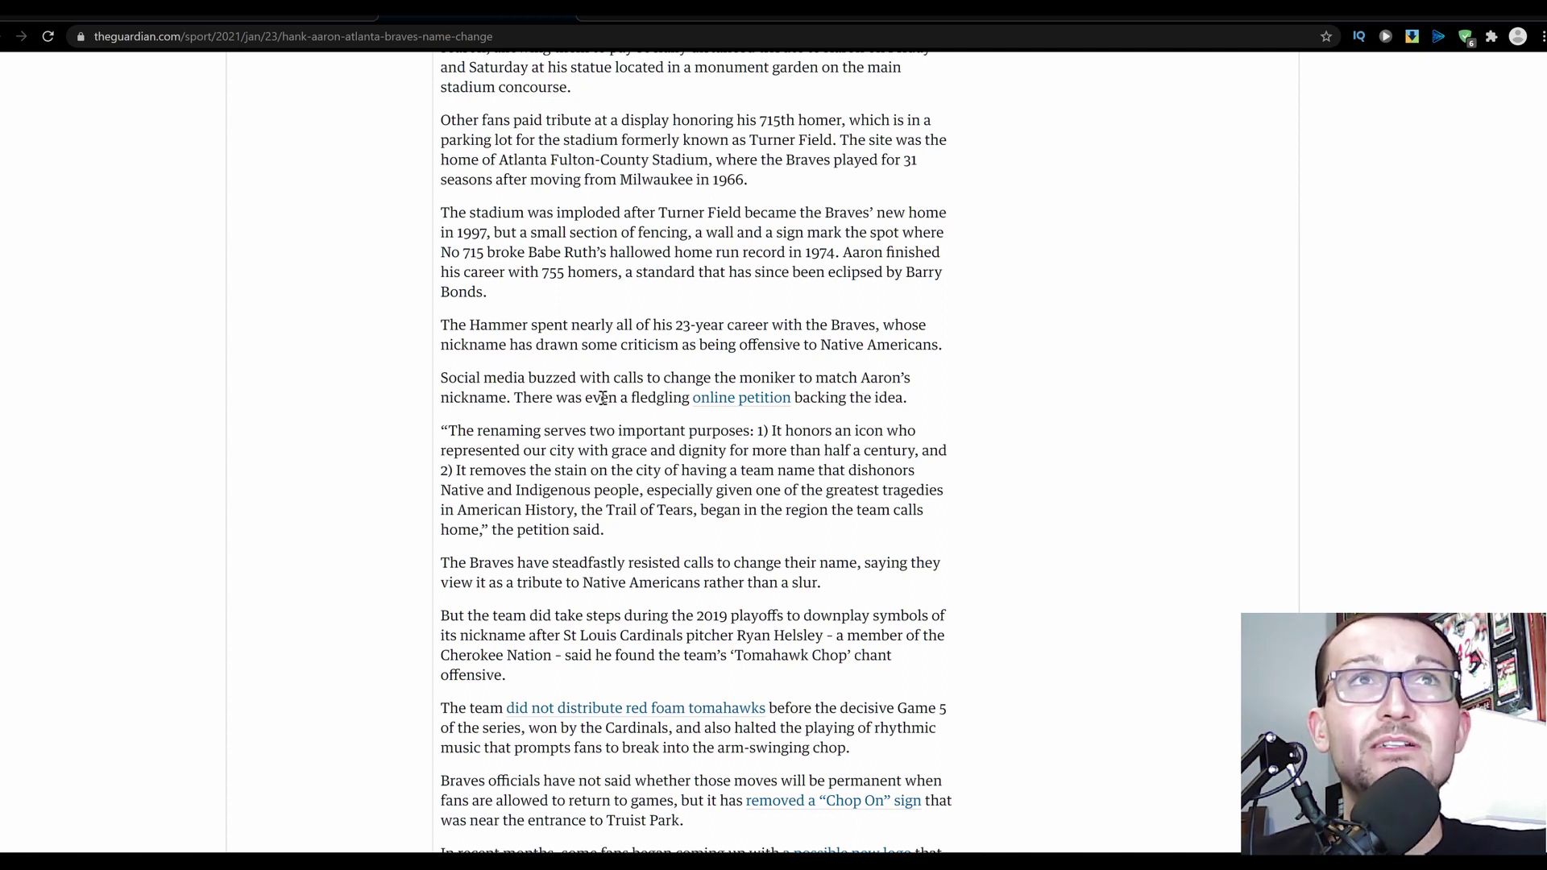
View the change.org petition to rename the Atlanta Braves the Hammers, then return to the Guardian article
{"action": "left_click", "coordinate": [717, 402]}
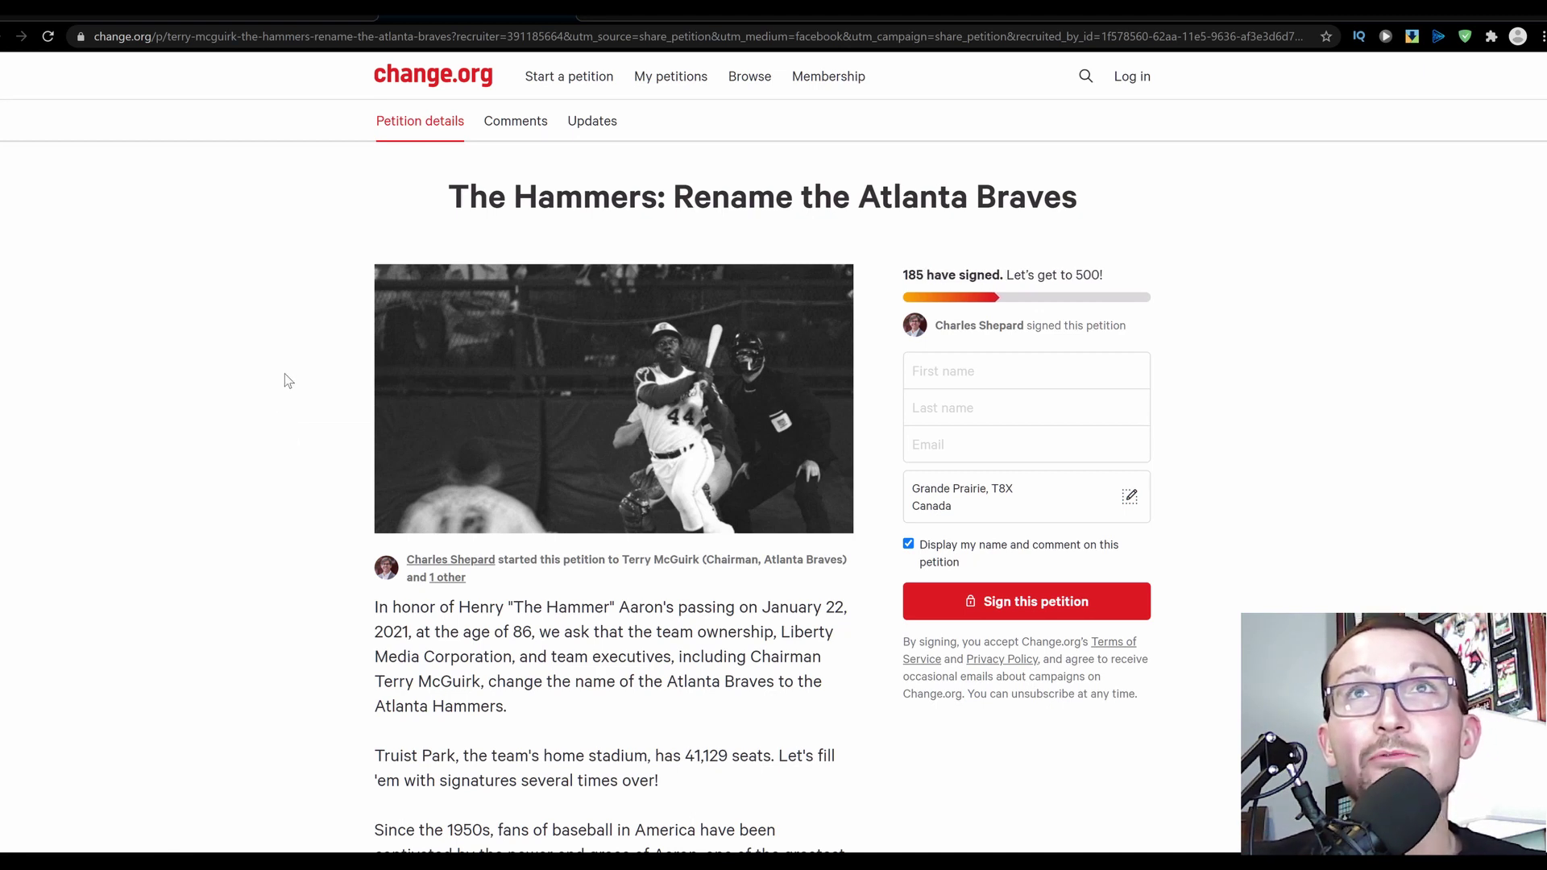
{"action": "key", "text": "ctrl+Tab"}
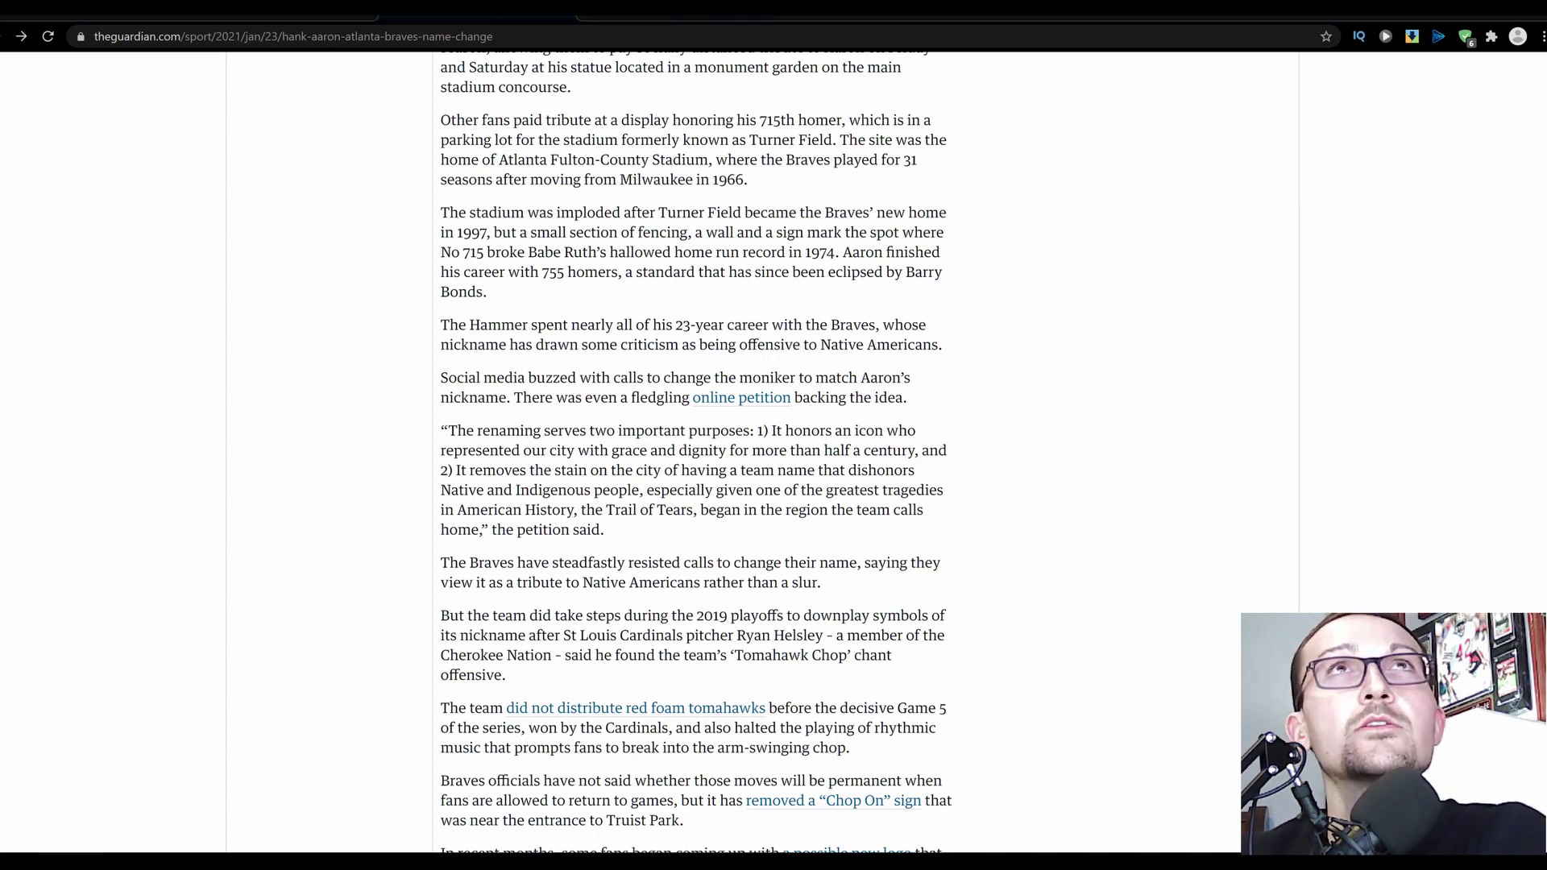
Switch to the MSN tab with Variety's Larry King appreciation article
{"action": "left_click", "coordinate": [649, 16]}
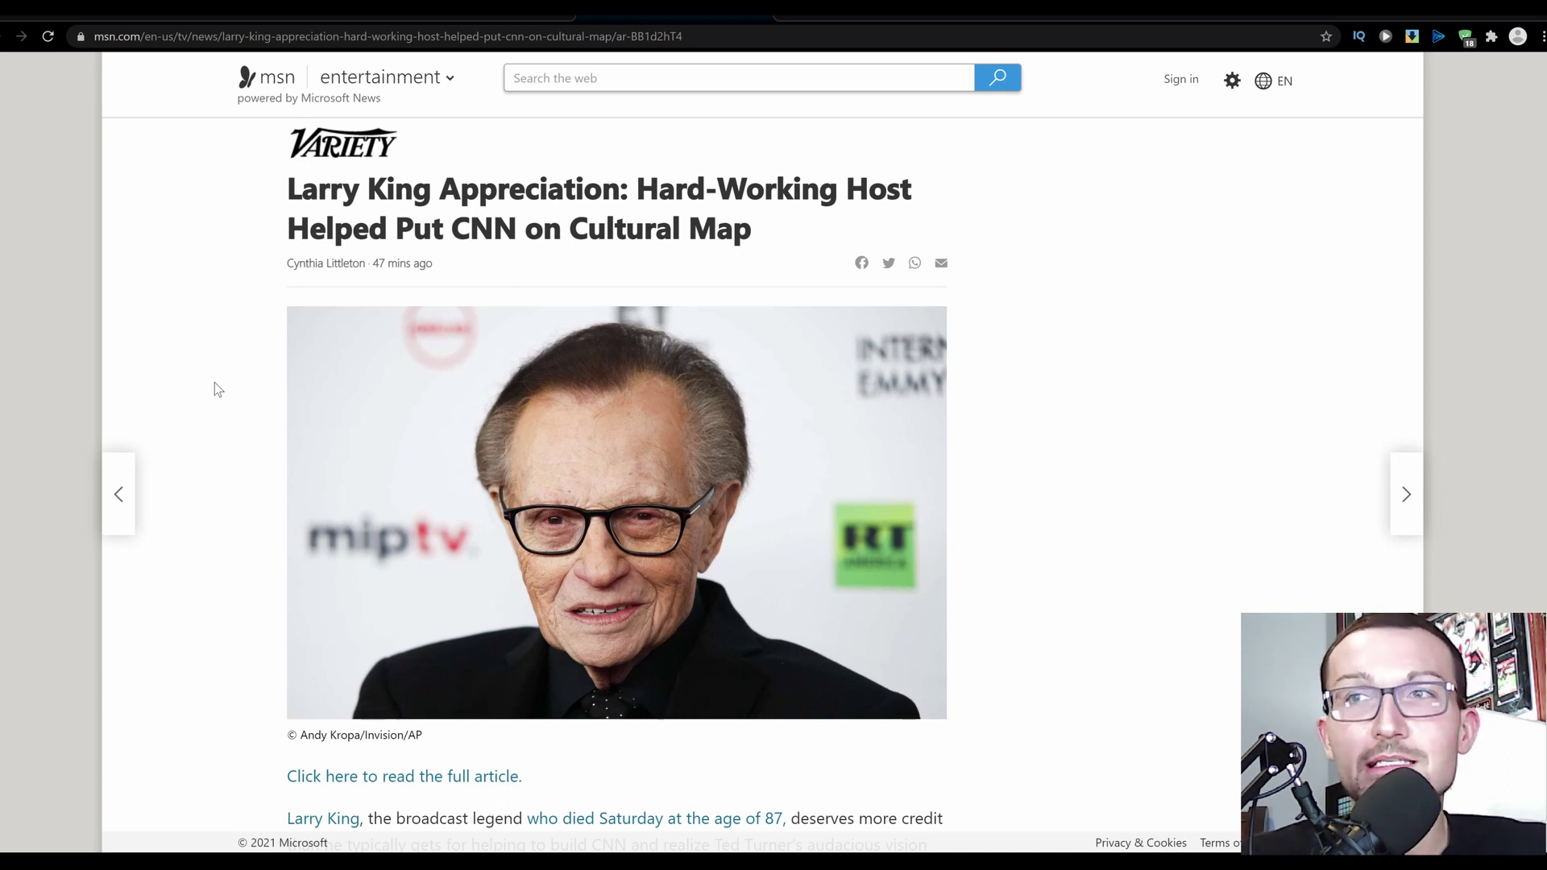
{"action": "scroll", "coordinate": [232, 389], "scroll_direction": "down", "scroll_amount": 2}
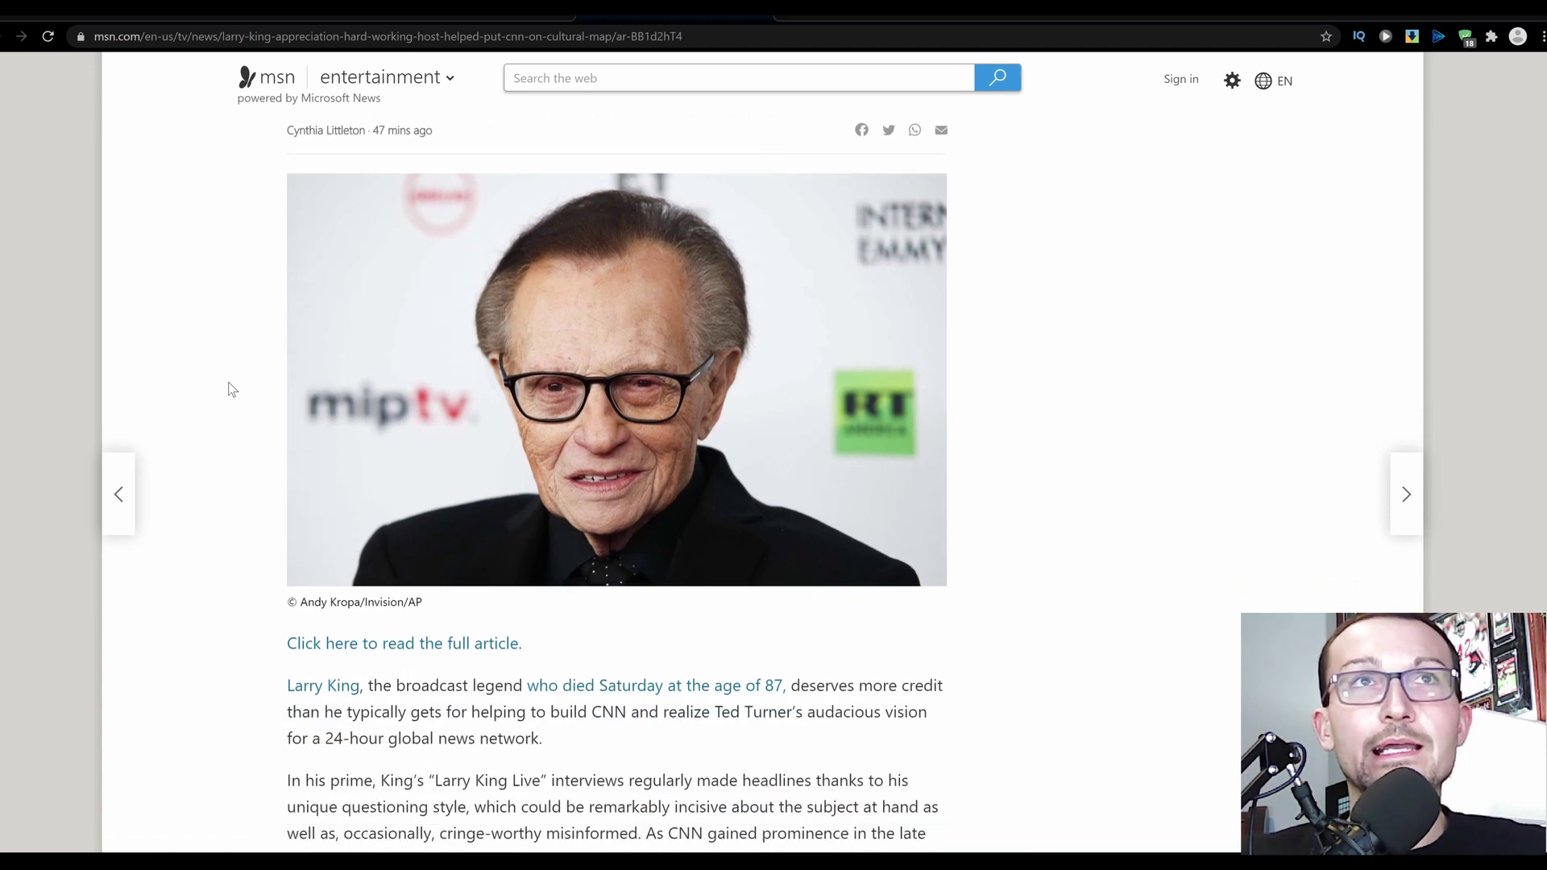
{"action": "scroll", "coordinate": [231, 388], "scroll_direction": "down", "scroll_amount": 3}
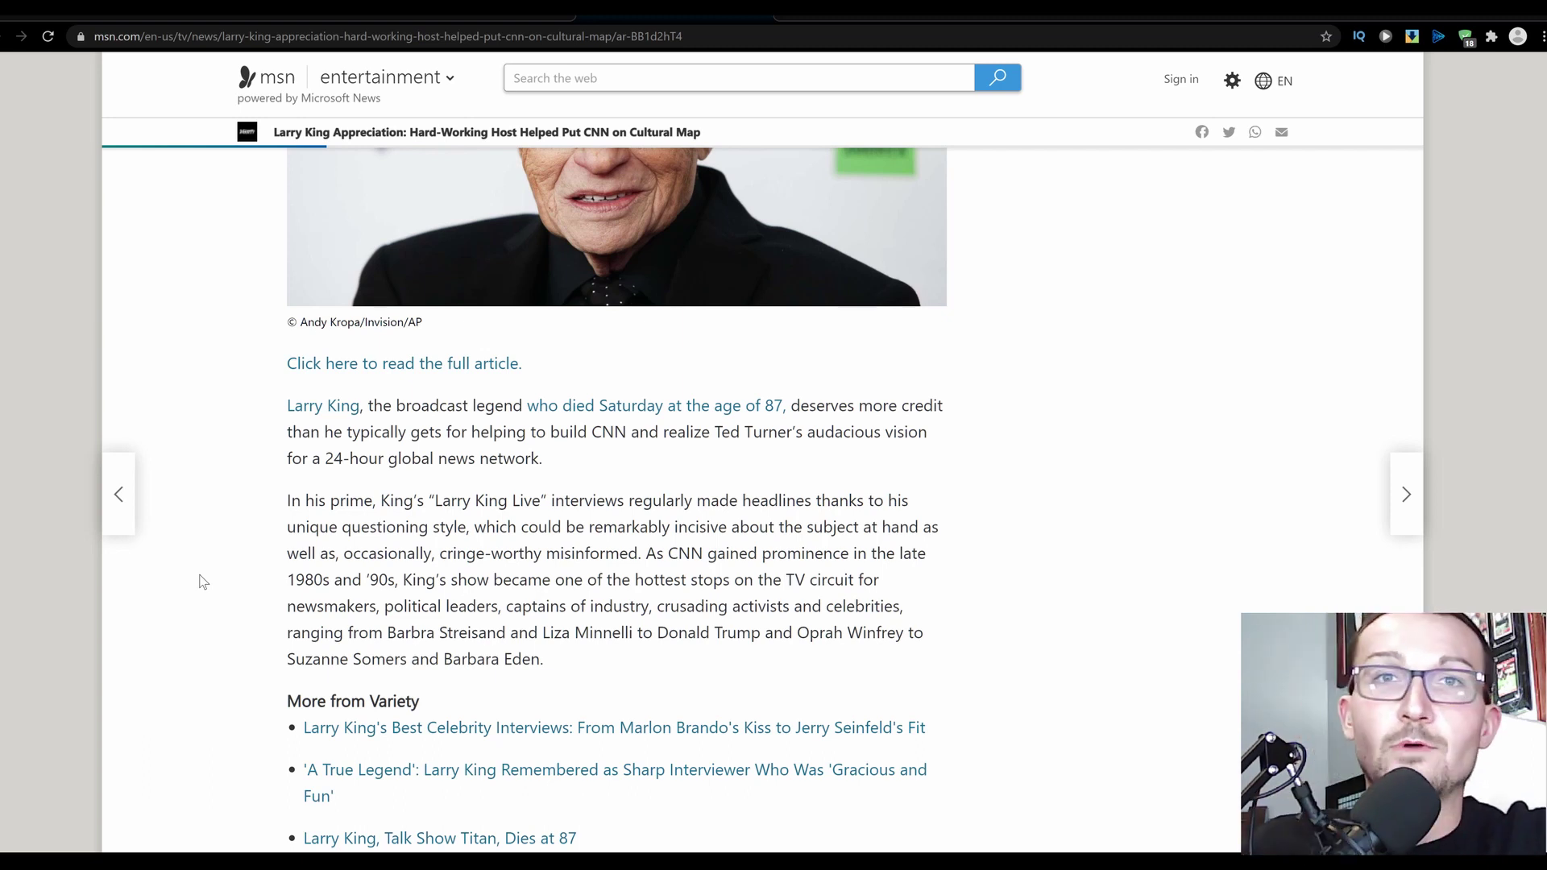
{"action": "scroll", "coordinate": [203, 582], "scroll_direction": "down", "scroll_amount": 1}
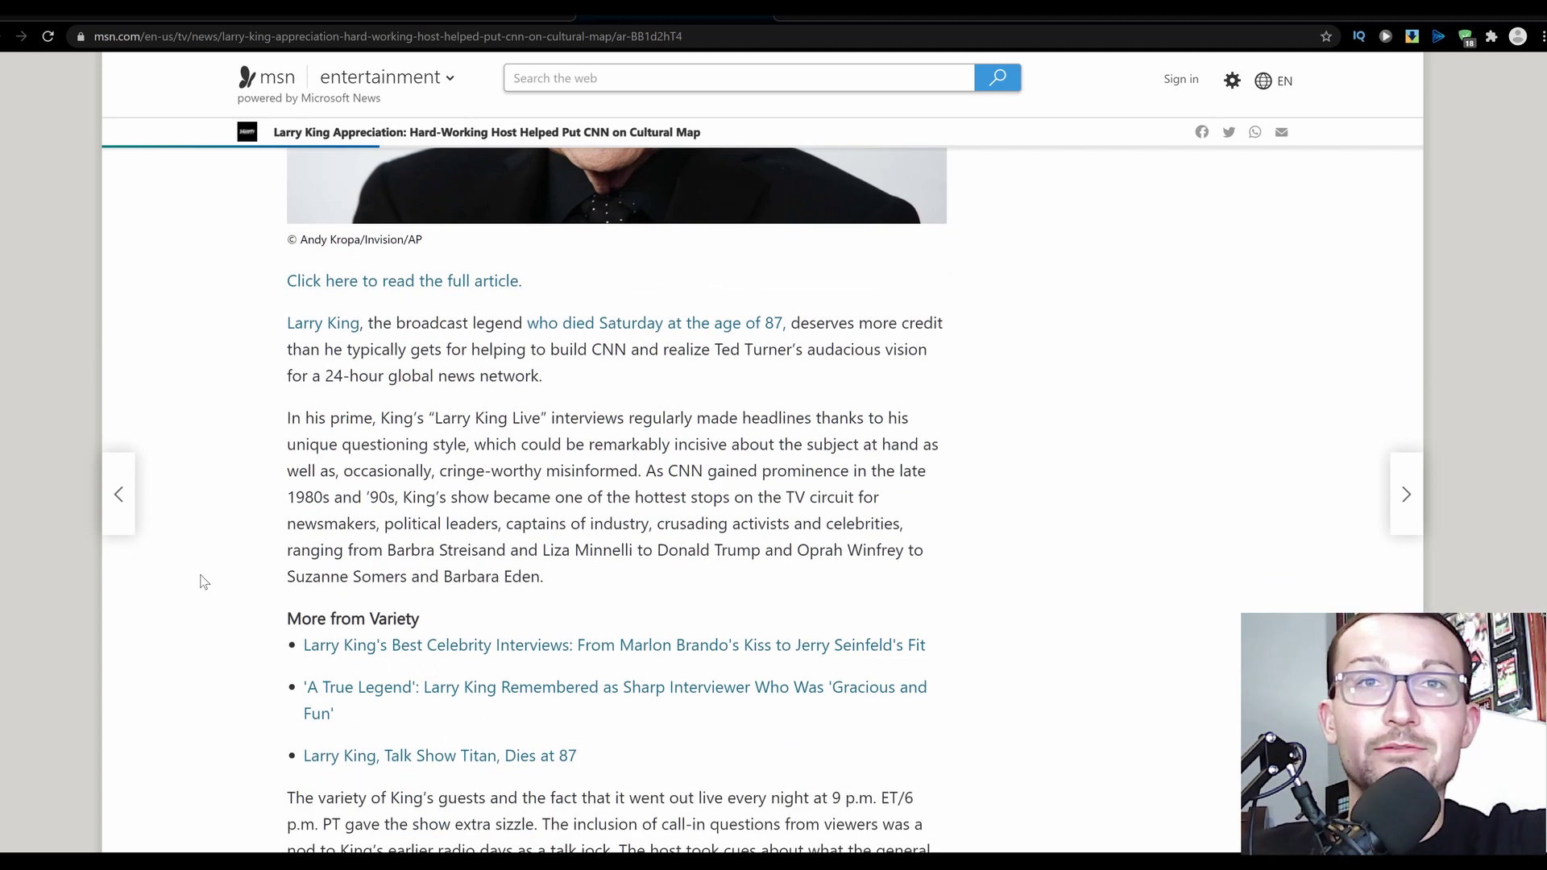